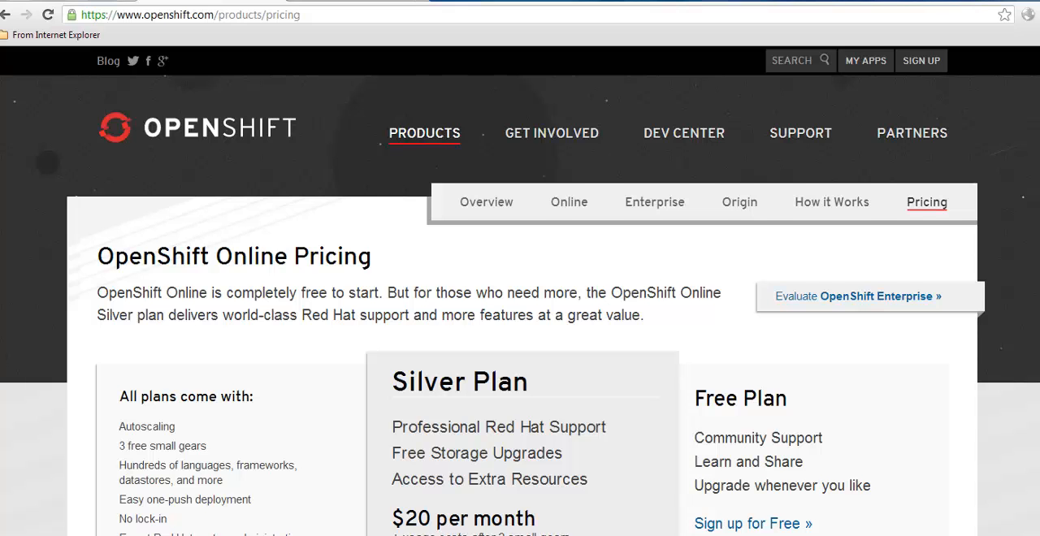
Examine the OpenShift Online pricing page, comparing the features and limits of the Silver and Free plans
scroll(520, 291, down, 3)
scroll(520, 291, down, 1)
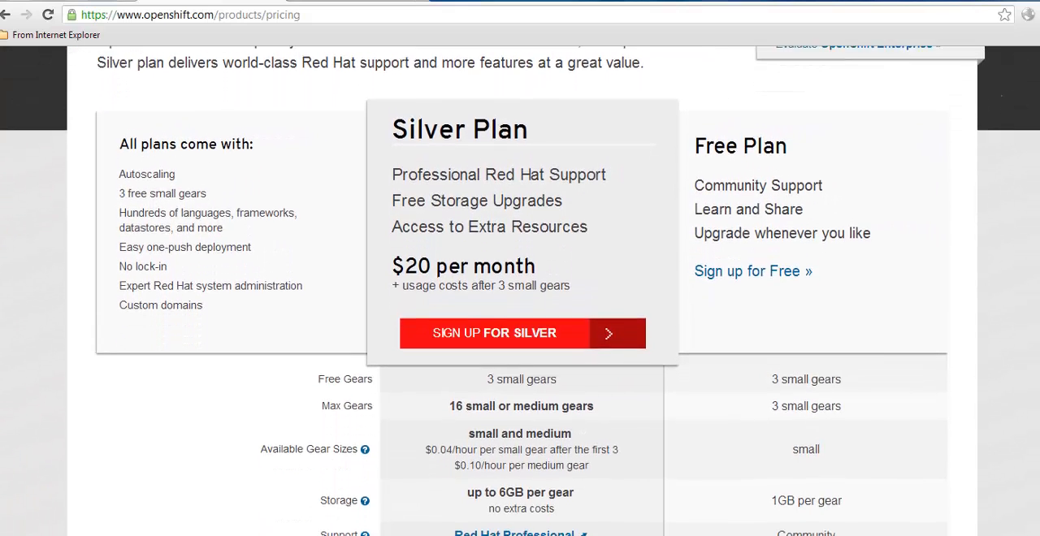
scroll(521, 291, down, 2)
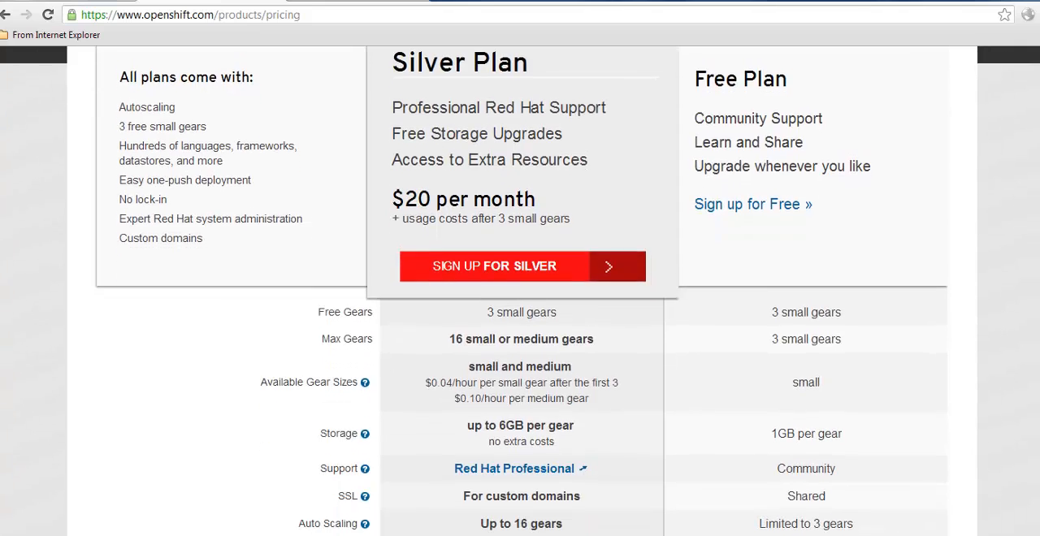
scroll(520, 291, down, 1)
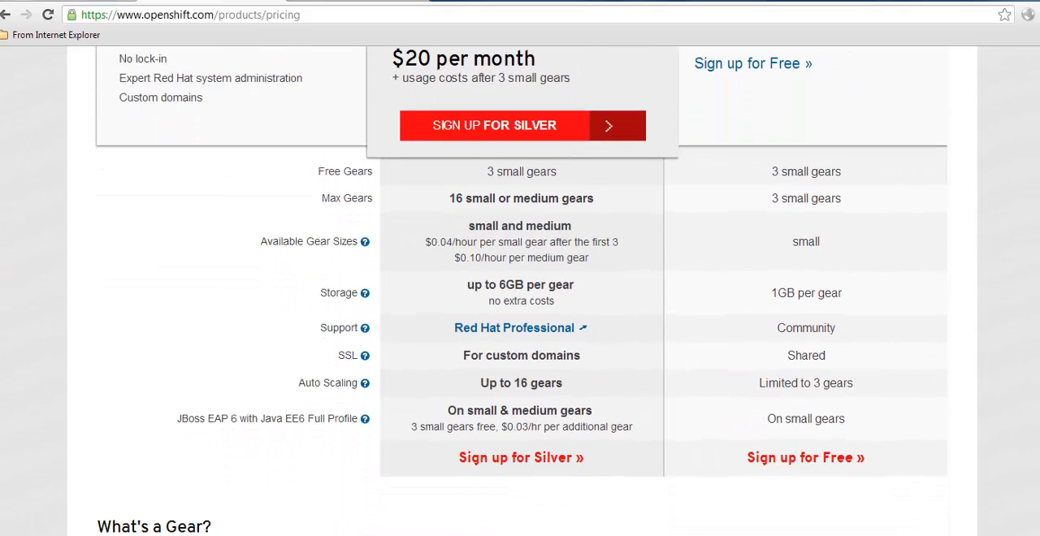
scroll(520, 291, up, 1)
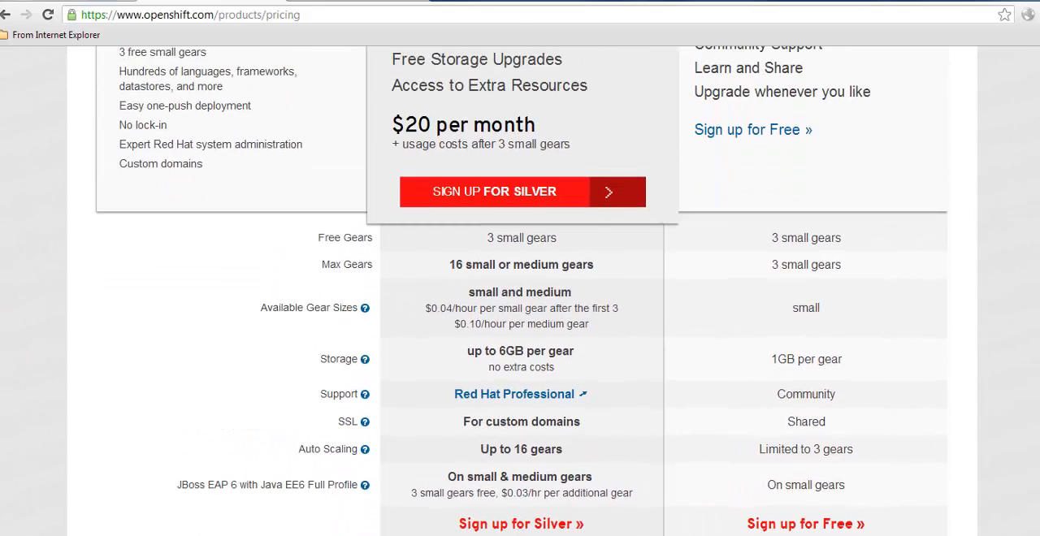
scroll(520, 291, down, 1)
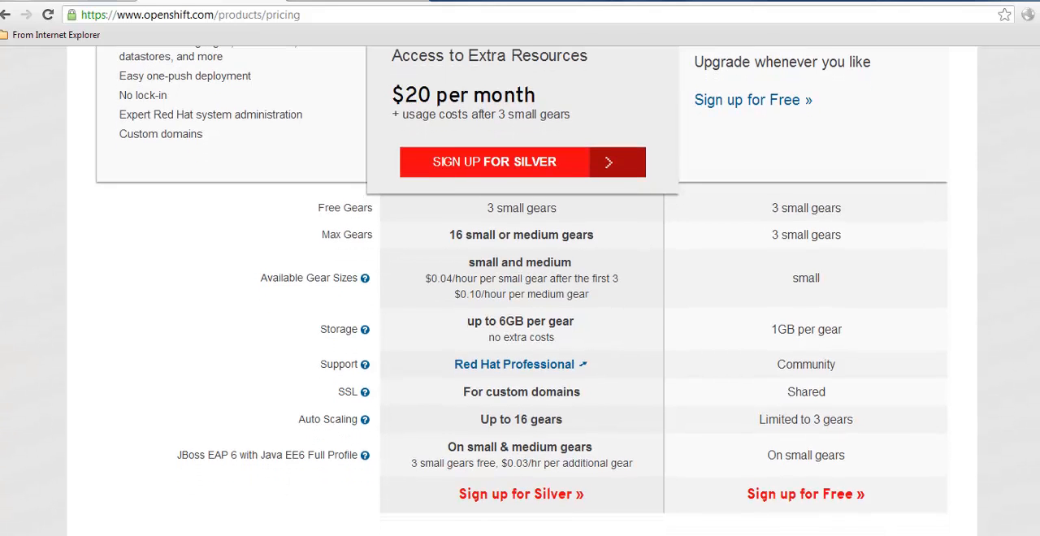
scroll(520, 291, up, 6)
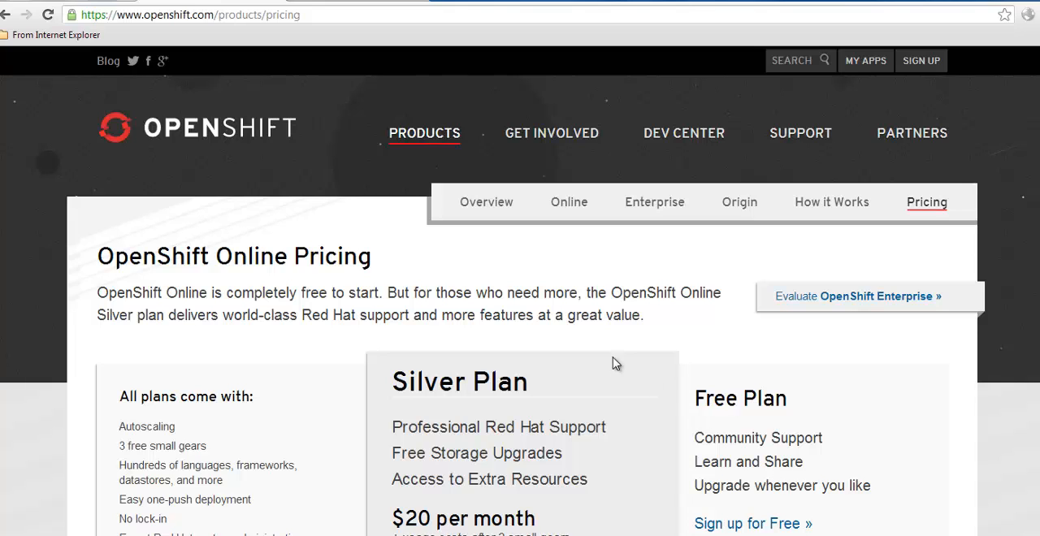
Switch to the WordPress dashboard, preview the site in the theme customizer, and return to the dashboard
click(353, 3)
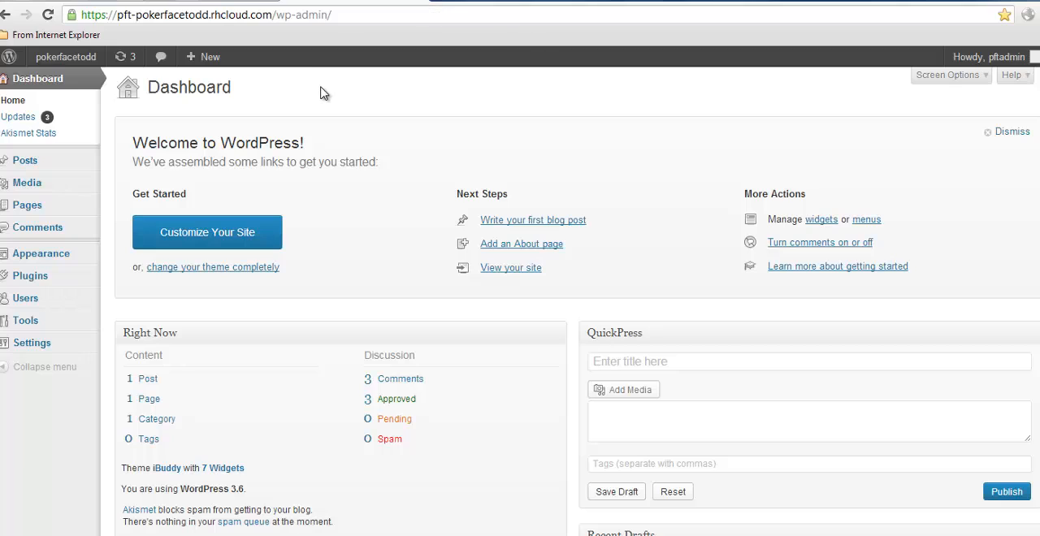
click(232, 238)
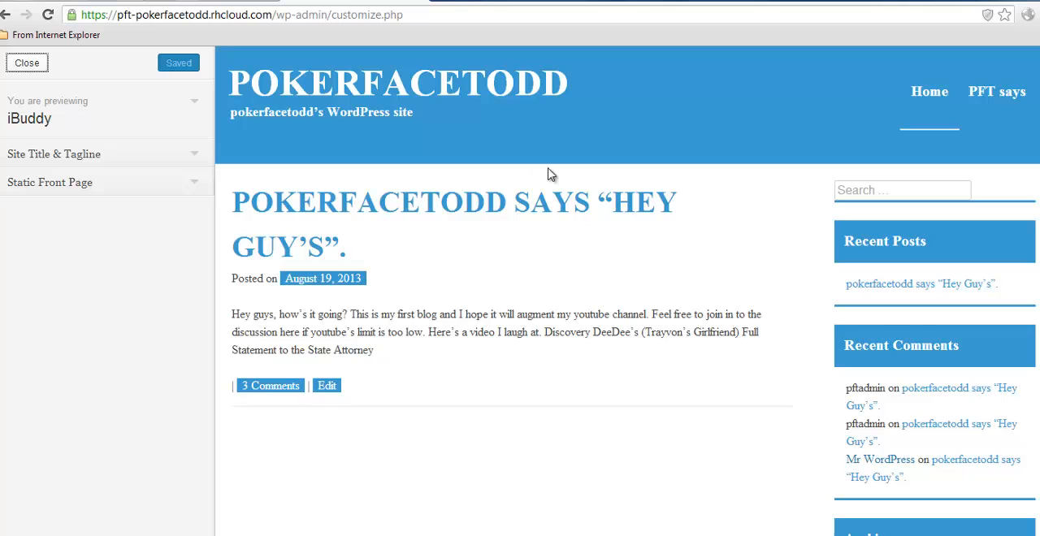
click(7, 16)
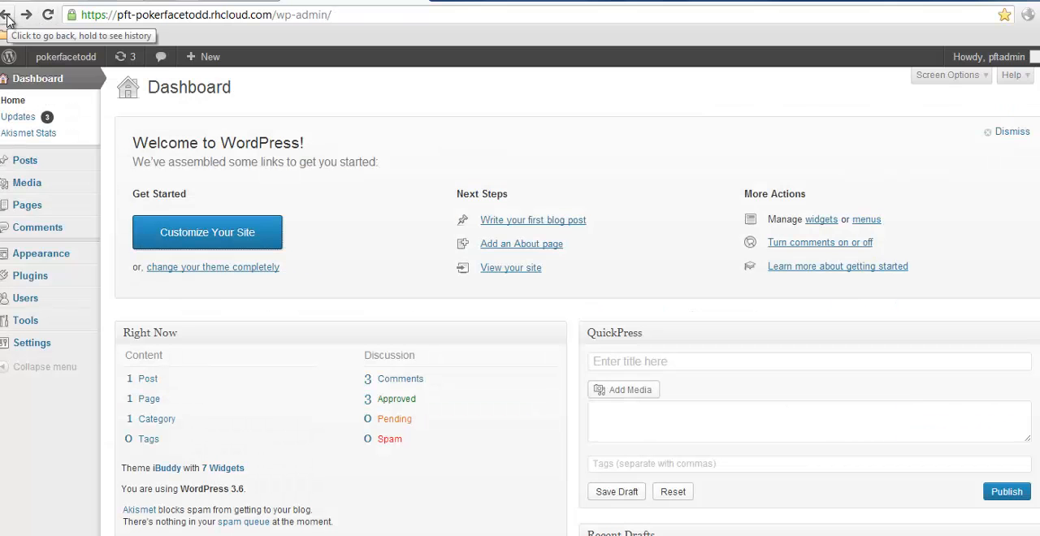
Open the WordPress theme management page and look over the Plugins, Users and Tools options
click(188, 268)
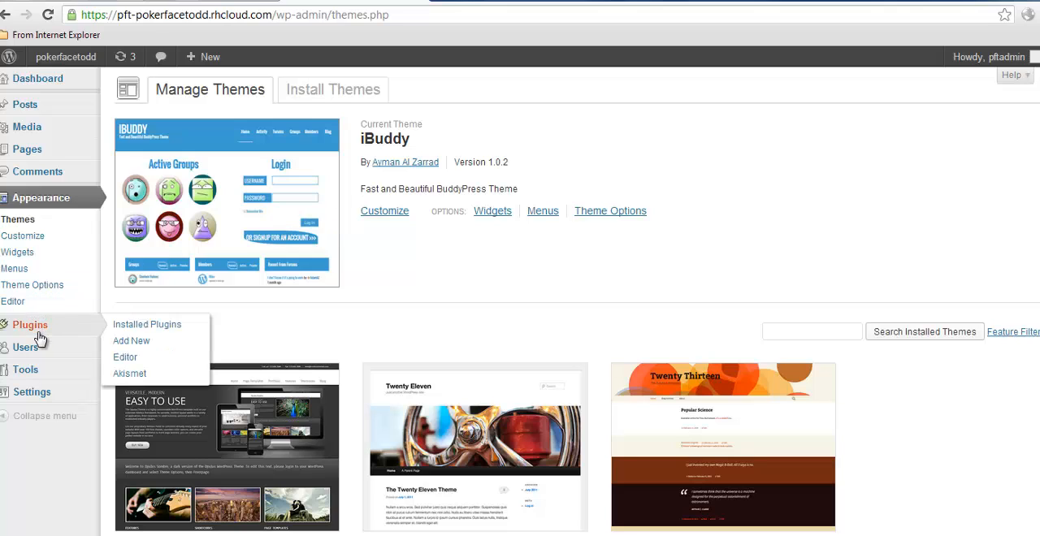
mouse_move(36, 351)
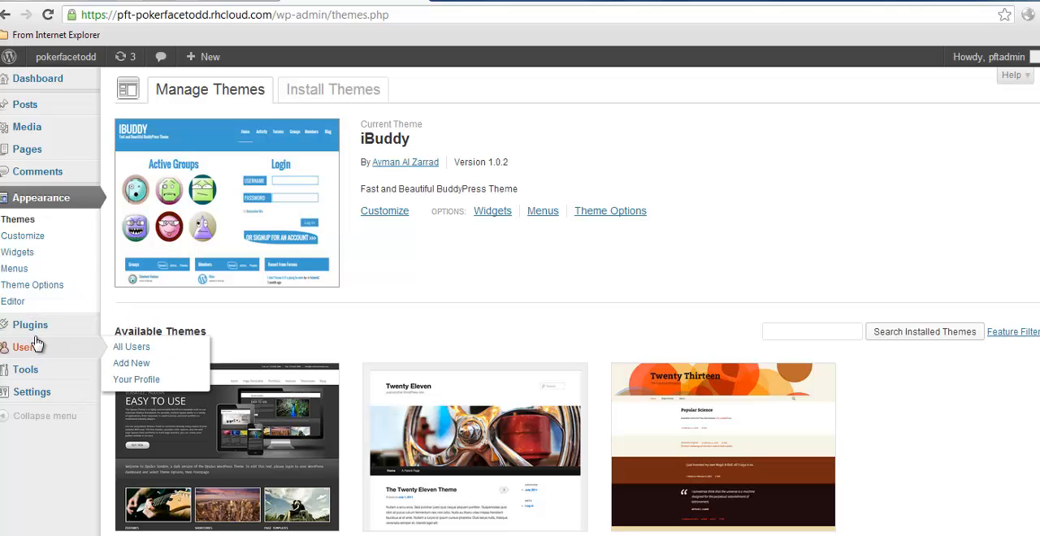
mouse_move(41, 381)
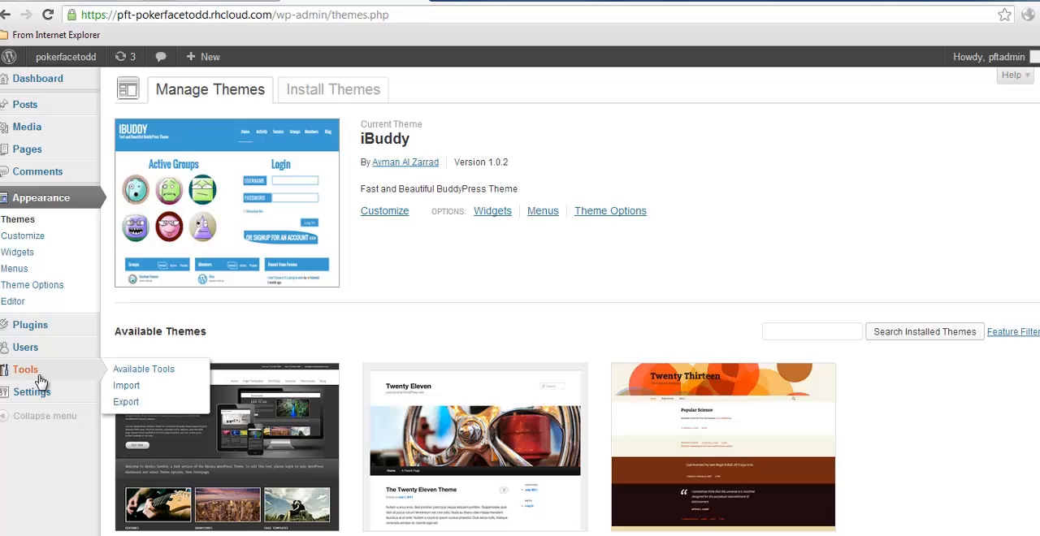
mouse_move(30, 116)
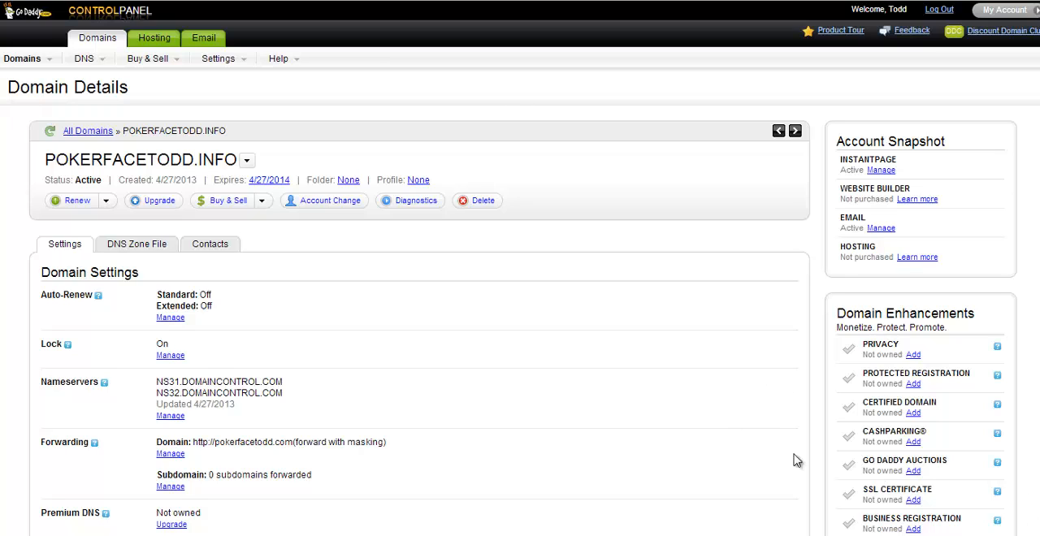
click(171, 454)
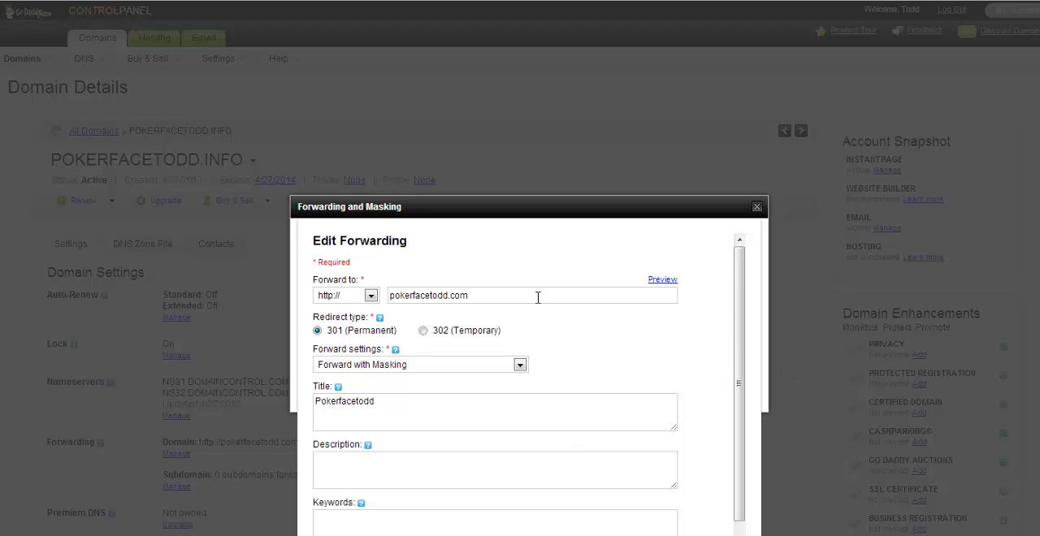
drag(537, 298, 336, 257)
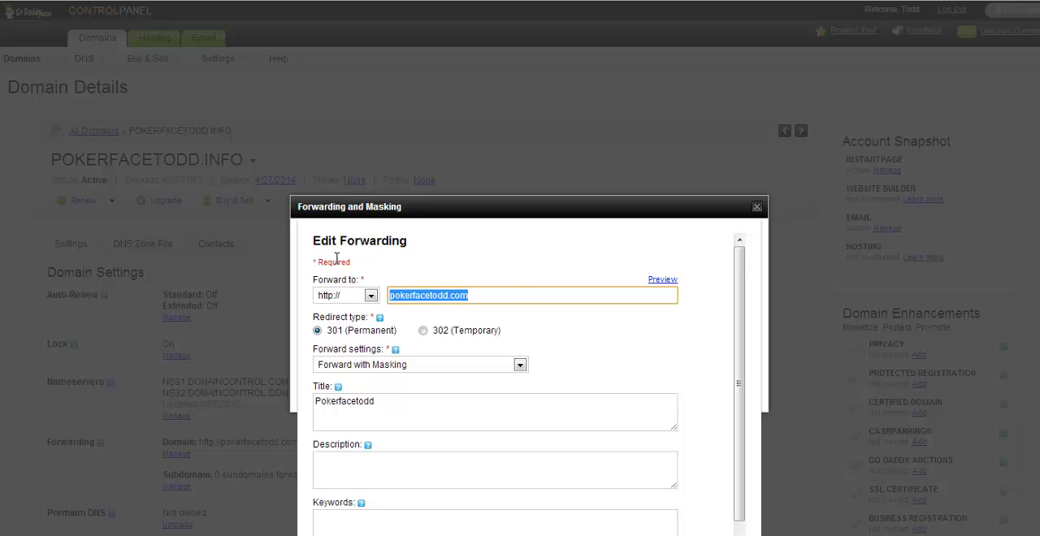
text(https://pft-pokerfacetodd.rhcloud.com)
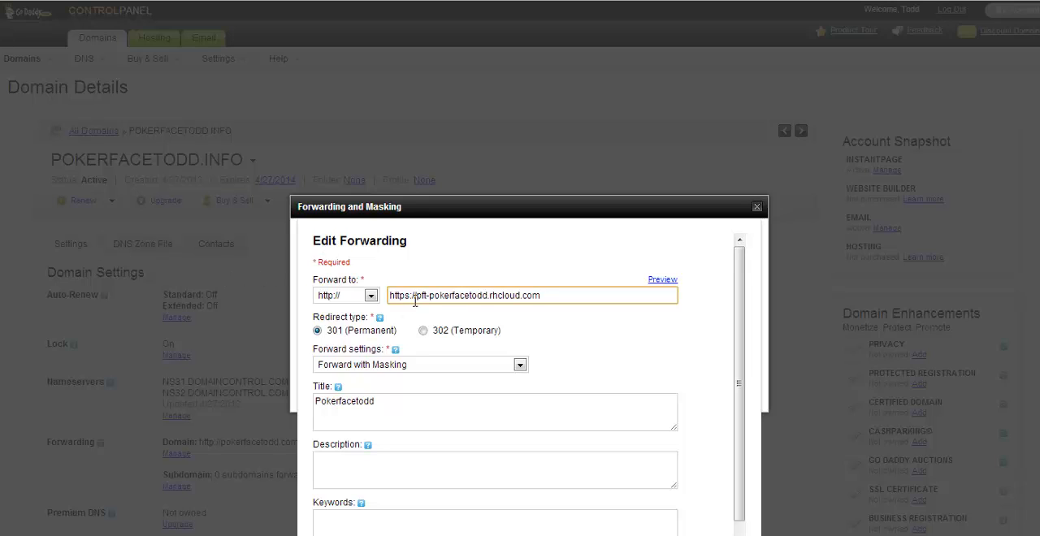
click(371, 297)
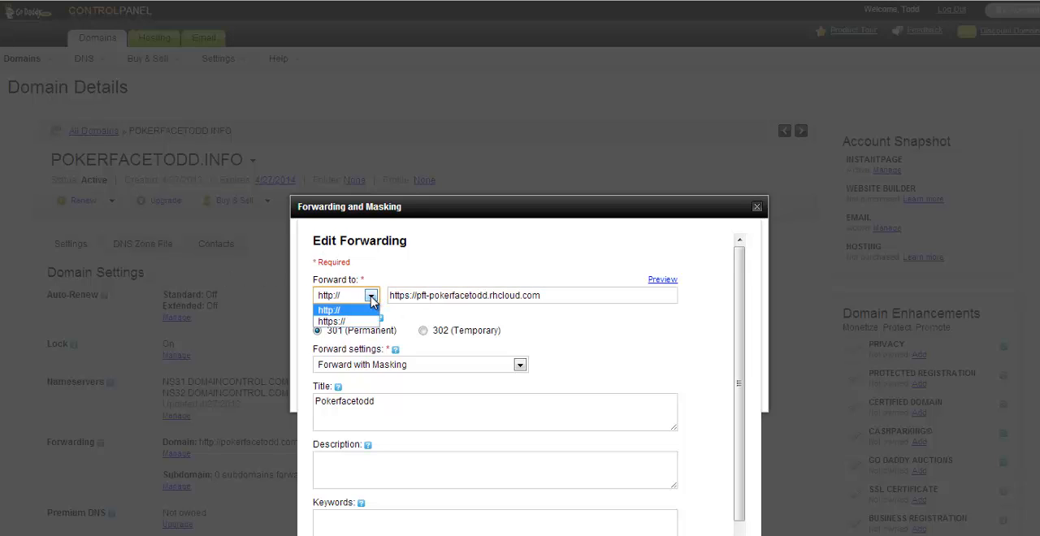
click(364, 322)
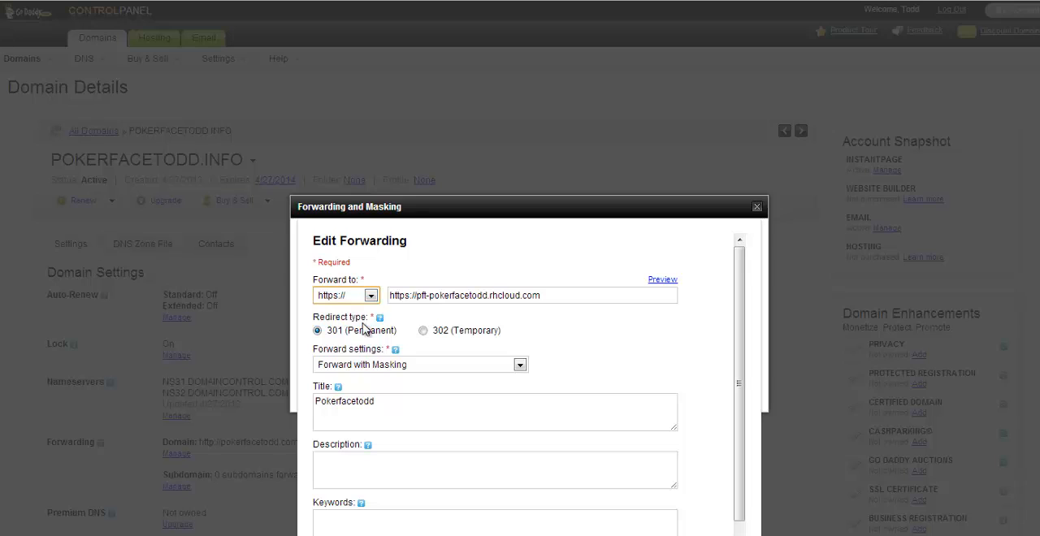
click(418, 298)
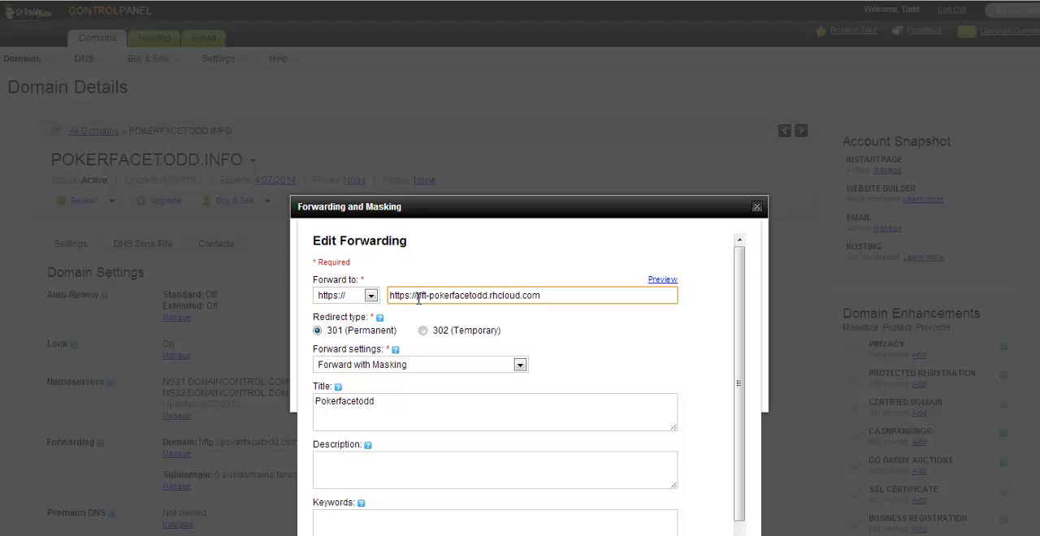
key(BackSpace)
key(BackSpace)
key(BackSpace)
key(BackSpace)
key(BackSpace)
key(BackSpace)
key(BackSpace)
key(BackSpace)
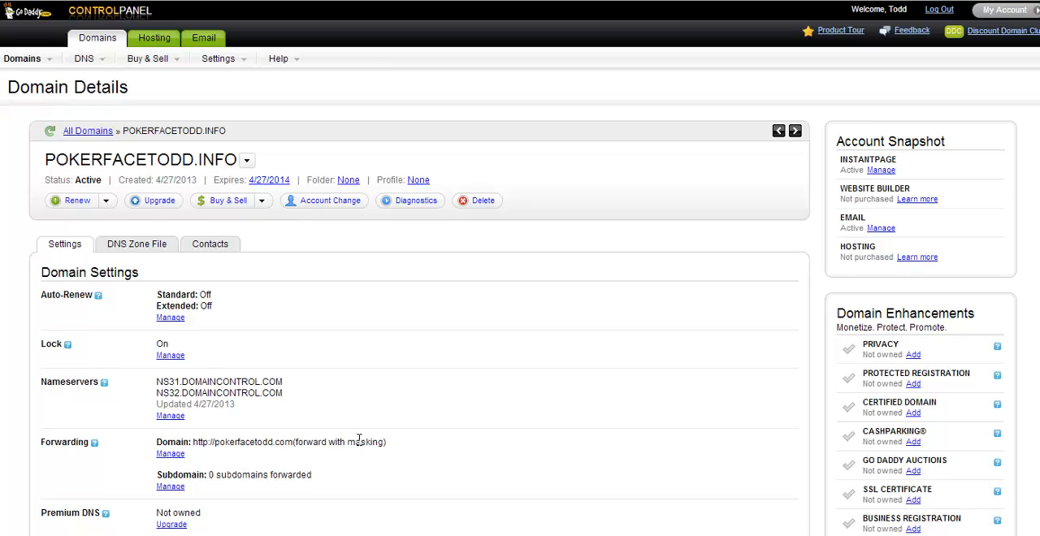
Review the domain's forwarding entry, close it, and load pokerfacetodd.info to test the redirect
click(170, 454)
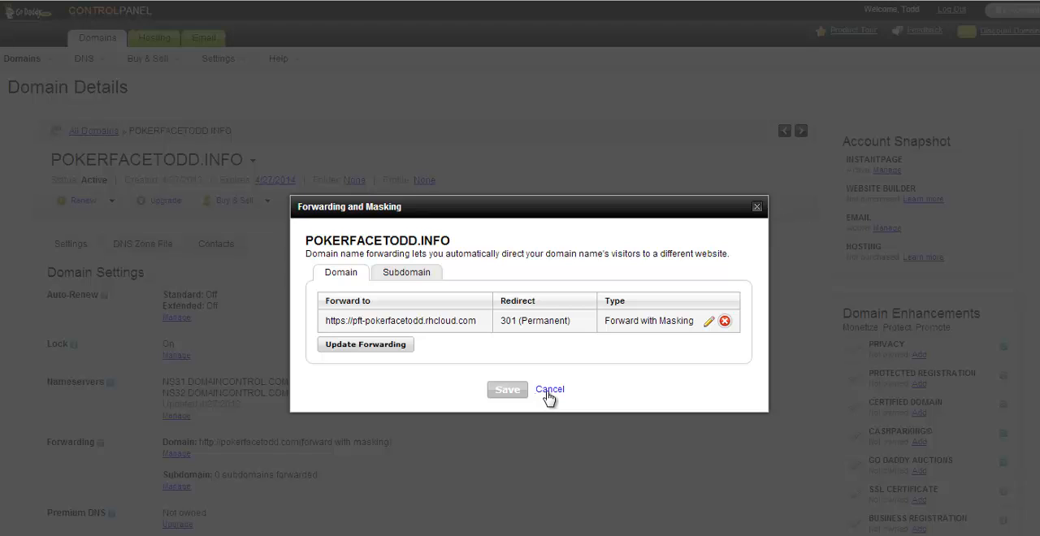
click(757, 208)
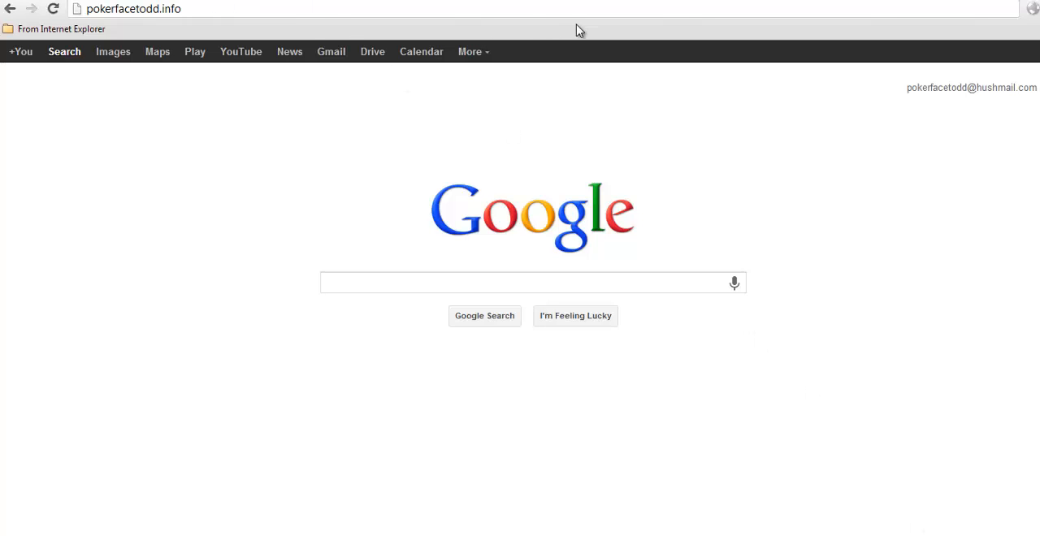
click(463, 12)
click(463, 11)
key(Return)
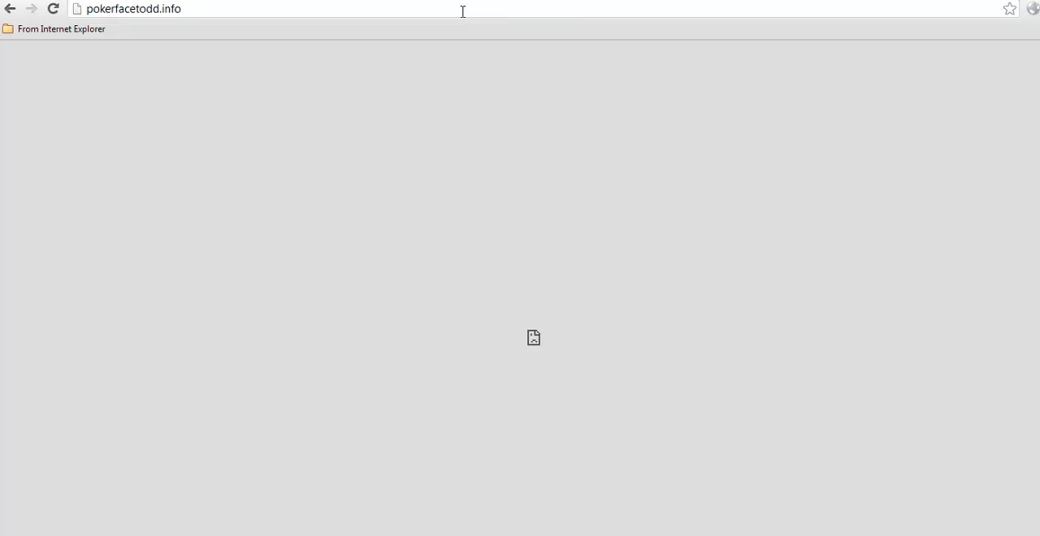